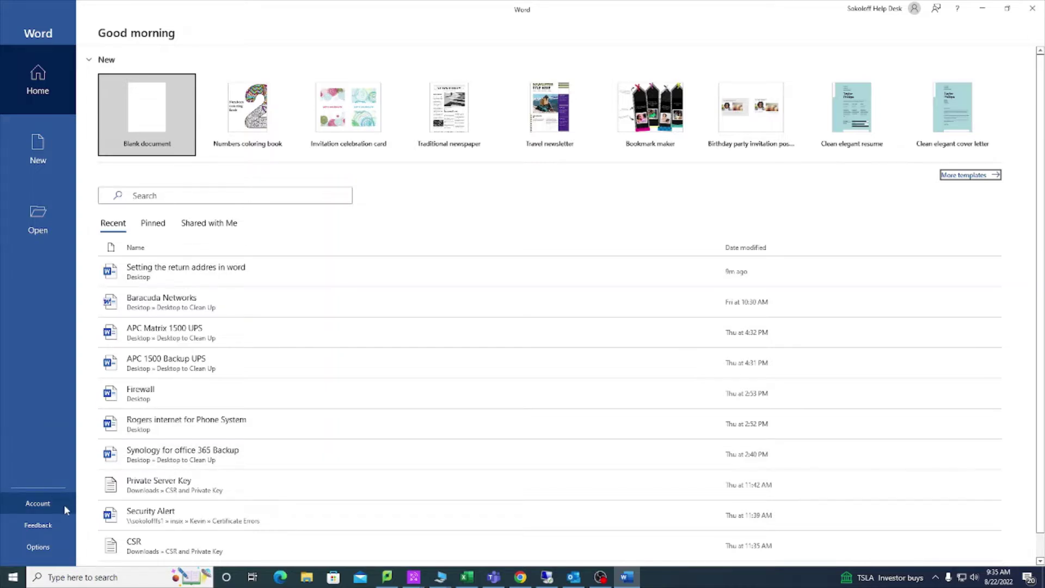
View the Account page in backstage, then return to the Home start screen
{"action": "left_click", "coordinate": [38, 503]}
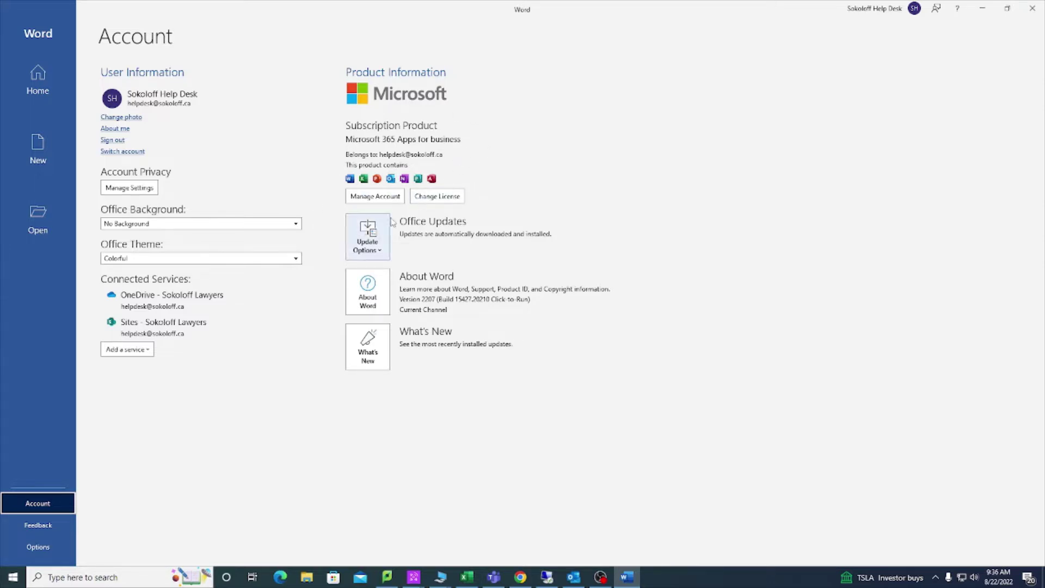
{"action": "left_click", "coordinate": [38, 77]}
Create a blank document and open Envelopes from the Mailings tab
{"action": "left_click", "coordinate": [147, 119]}
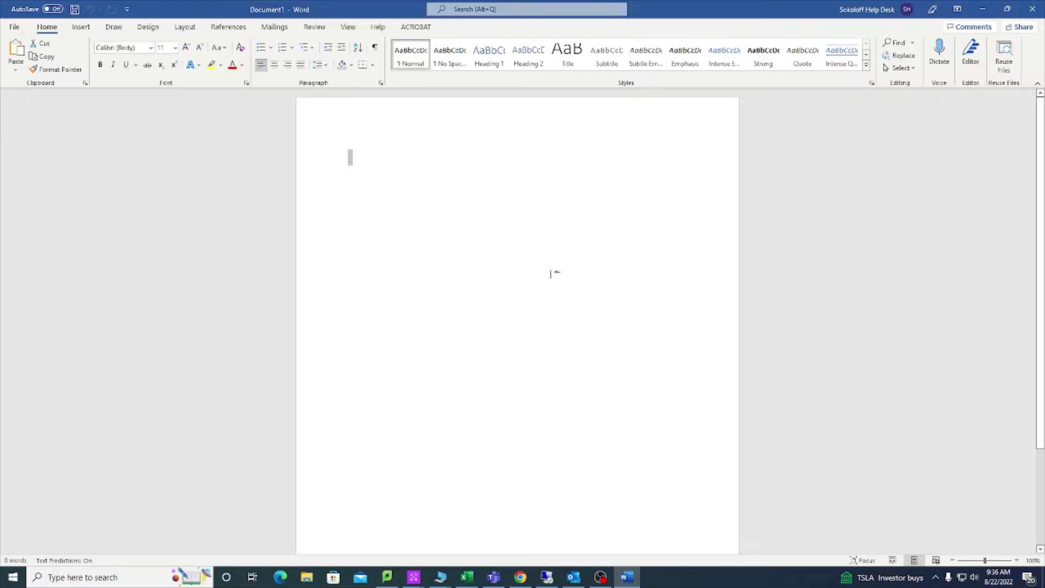
{"action": "left_click", "coordinate": [275, 27]}
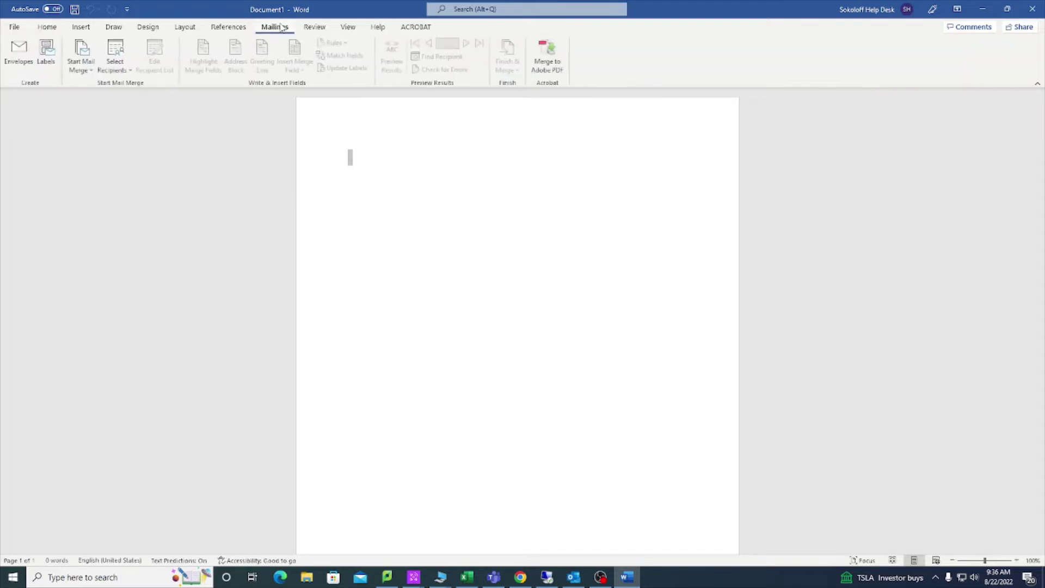
{"action": "left_click", "coordinate": [13, 56]}
{"action": "type", "text": "Return A"}
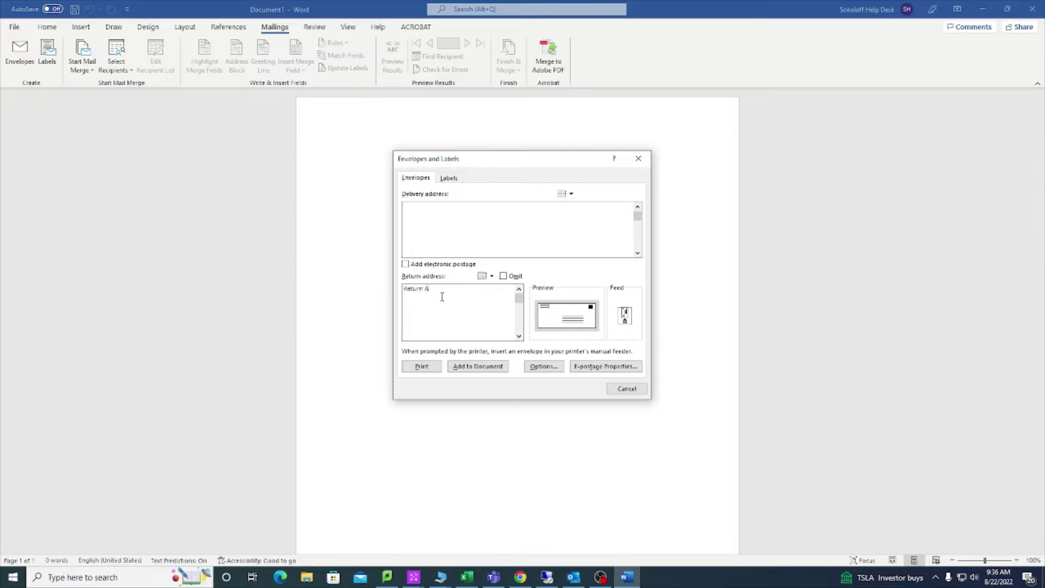
{"action": "type", "text": "ddress"}
Print the envelope with return address 'Return Address', declining to save it as default
{"action": "left_click", "coordinate": [422, 367]}
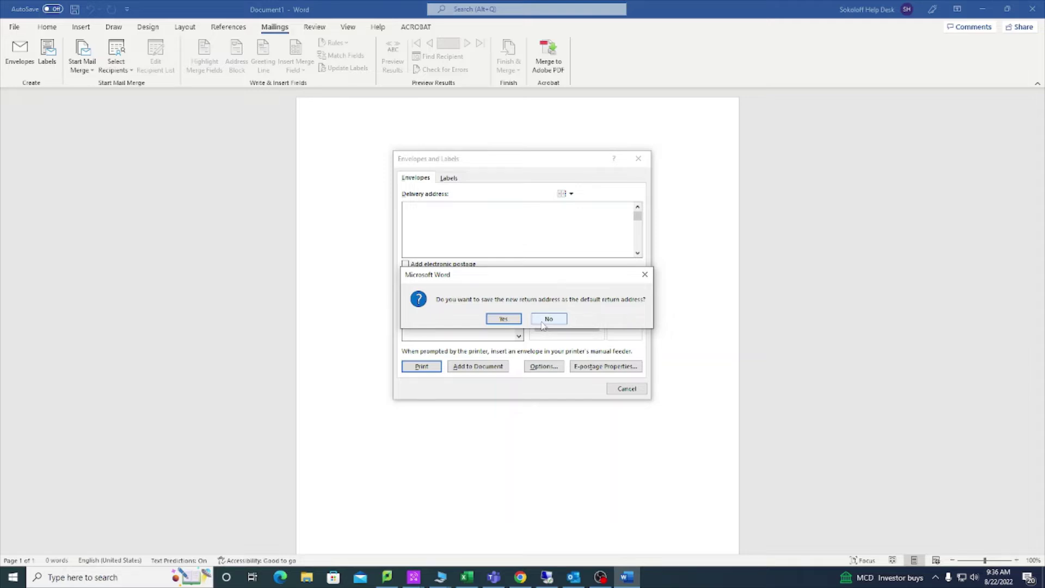
{"action": "left_click", "coordinate": [549, 320]}
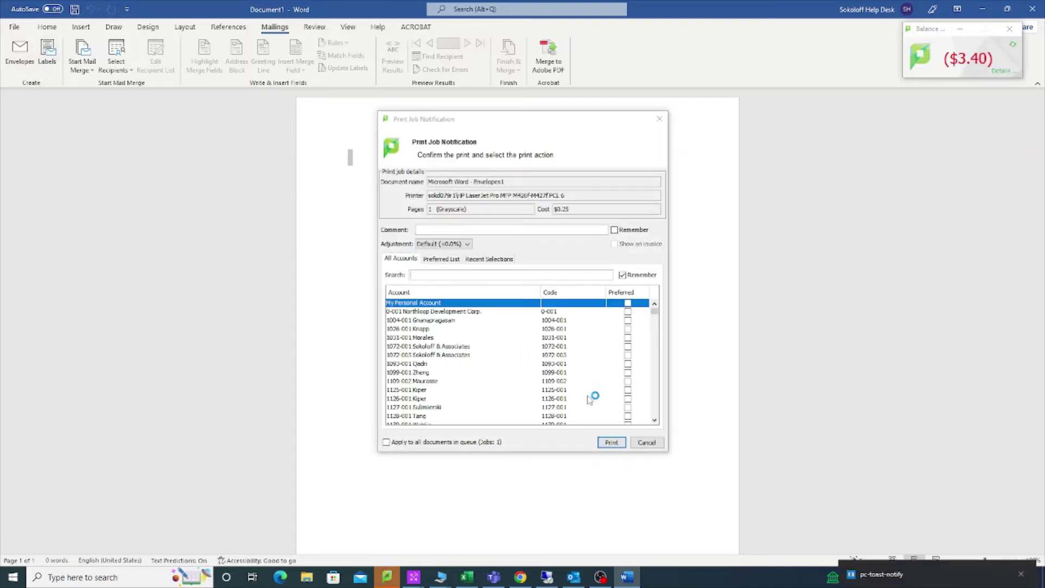
Confirm the one-page envelope job in the Print Job Notification dialog
{"action": "left_click", "coordinate": [610, 442]}
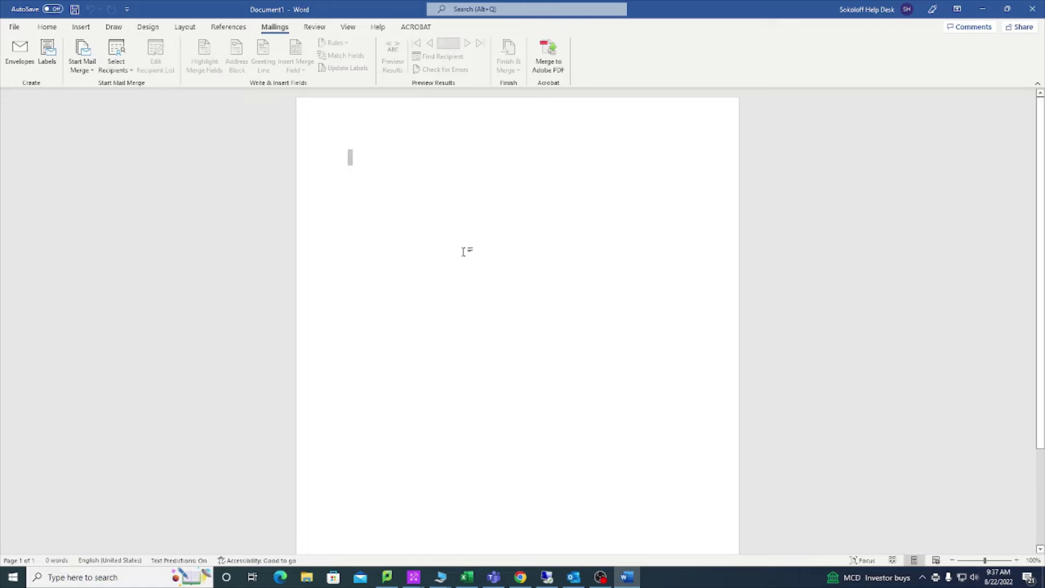
Reopen Envelopes, confirm the return address is blank, and cancel the dialog
{"action": "left_click", "coordinate": [20, 54]}
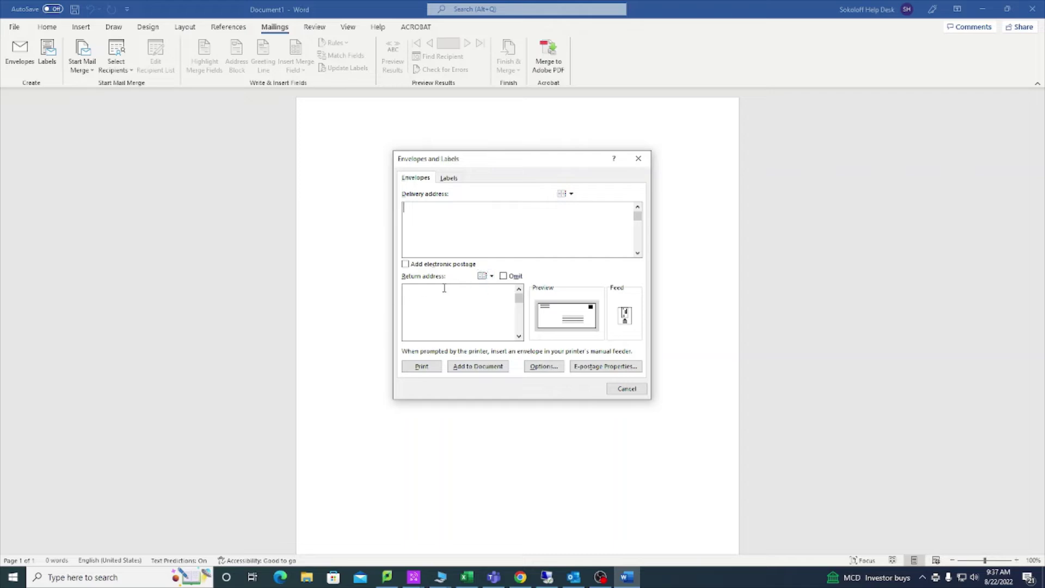
{"action": "left_click", "coordinate": [628, 389]}
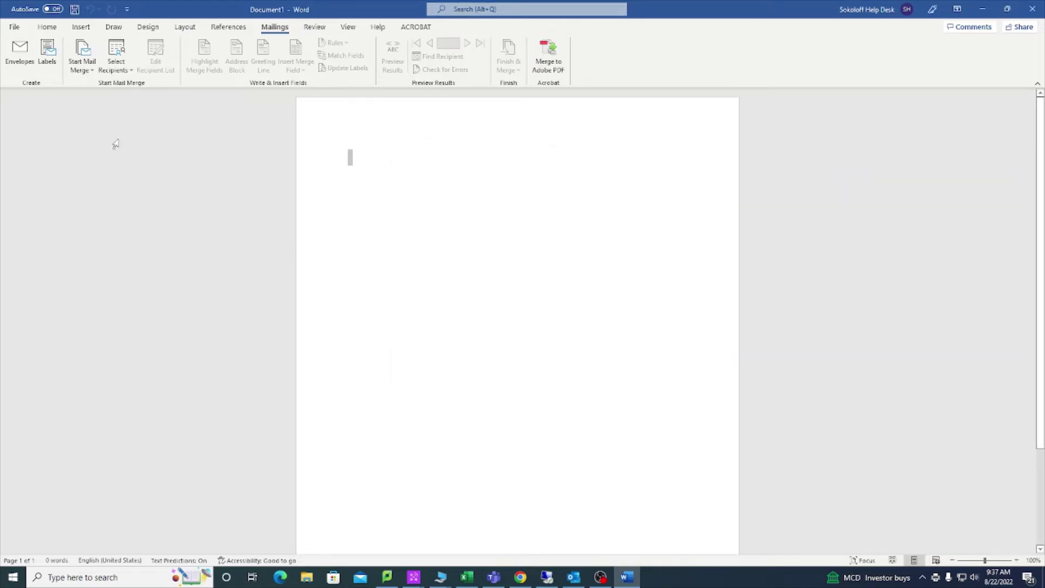
Open Word Options from the File screen and go to Advanced settings
{"action": "left_click", "coordinate": [14, 26]}
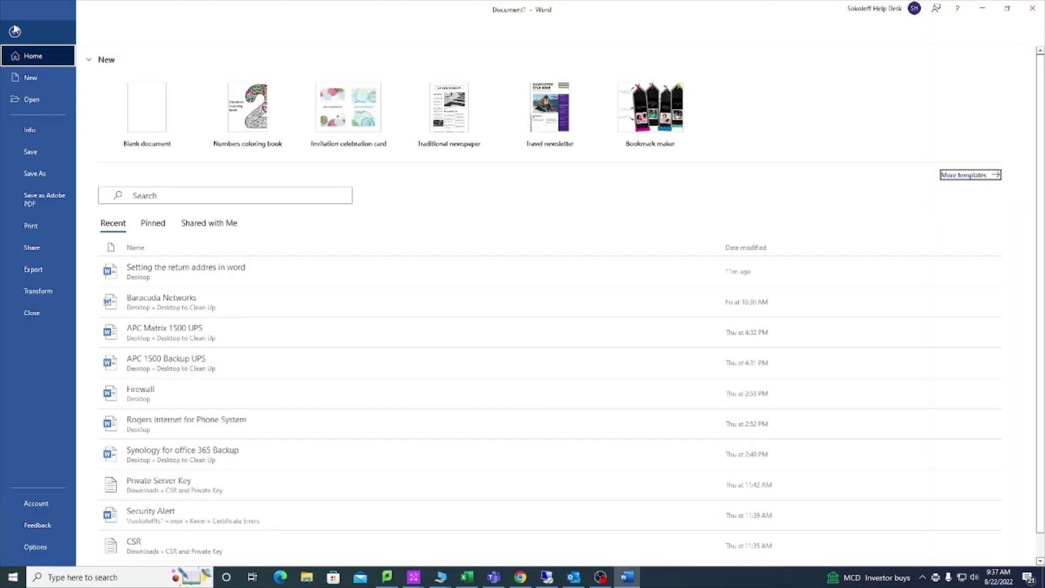
{"action": "left_click", "coordinate": [35, 547]}
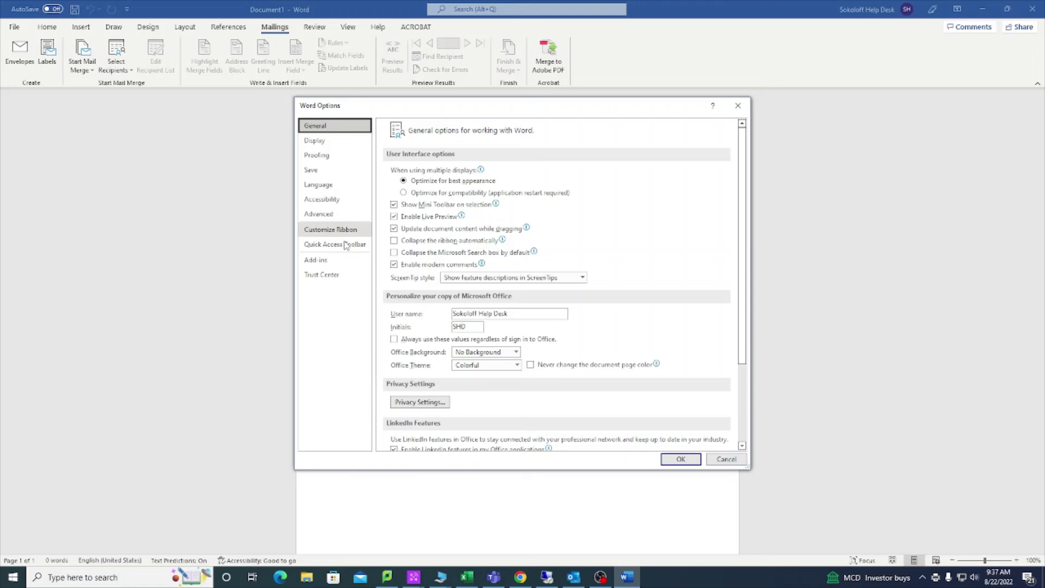
{"action": "left_click", "coordinate": [334, 215]}
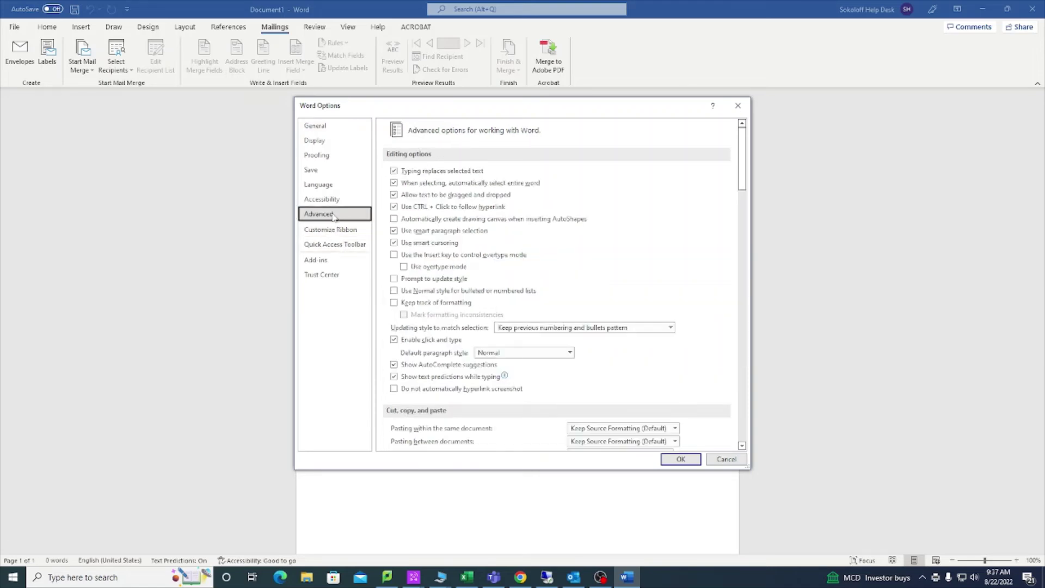
{"action": "scroll", "coordinate": [631, 282], "scroll_direction": "down", "scroll_amount": 1}
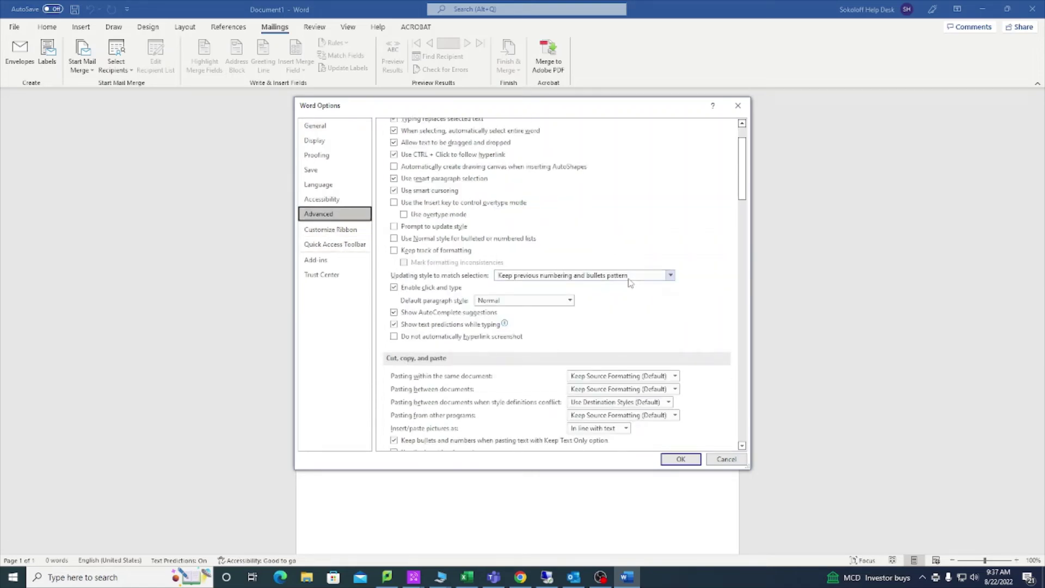
{"action": "scroll", "coordinate": [631, 283], "scroll_direction": "down", "scroll_amount": 3}
{"action": "scroll", "coordinate": [631, 283], "scroll_direction": "down", "scroll_amount": 3}
{"action": "scroll", "coordinate": [630, 282], "scroll_direction": "down", "scroll_amount": 2}
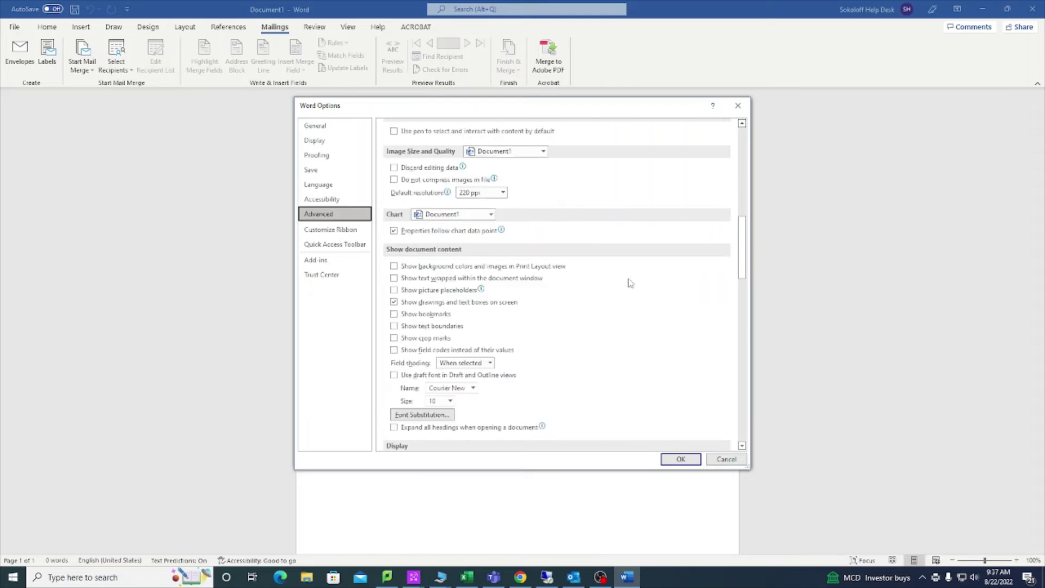
{"action": "scroll", "coordinate": [631, 283], "scroll_direction": "down", "scroll_amount": 2}
{"action": "scroll", "coordinate": [631, 283], "scroll_direction": "down", "scroll_amount": 3}
{"action": "scroll", "coordinate": [631, 282], "scroll_direction": "down", "scroll_amount": 3}
{"action": "scroll", "coordinate": [630, 283], "scroll_direction": "down", "scroll_amount": 3}
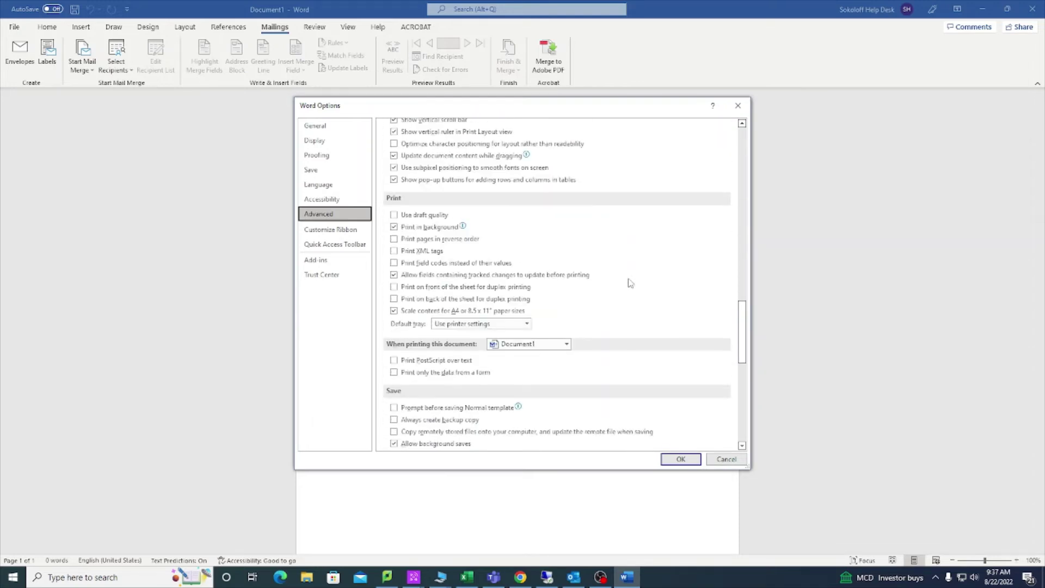
{"action": "scroll", "coordinate": [630, 283], "scroll_direction": "down", "scroll_amount": 3}
{"action": "scroll", "coordinate": [630, 284], "scroll_direction": "down", "scroll_amount": 2}
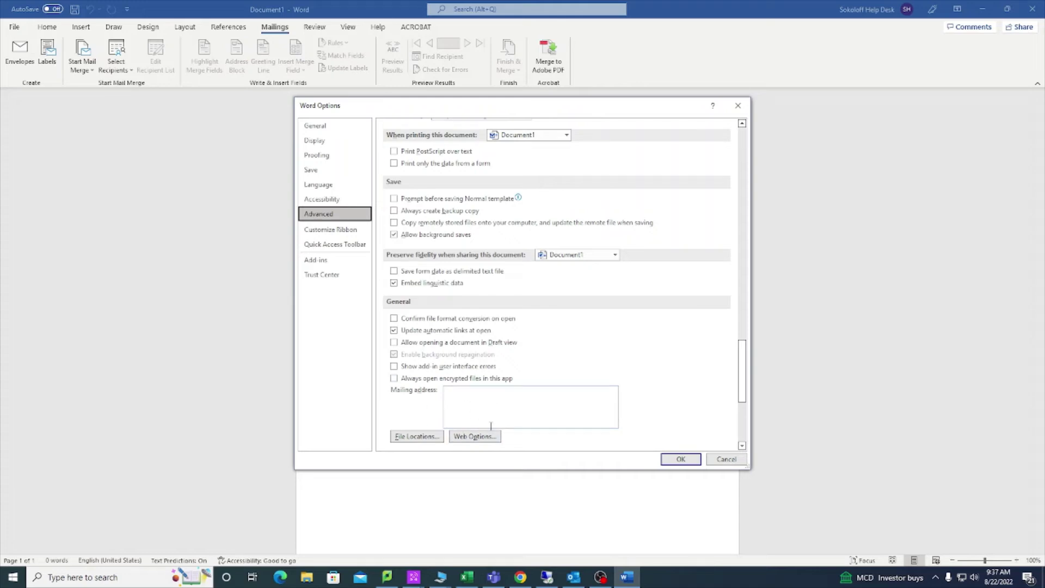
Save 'This is a test / Return Address' as the mailing address, then relaunch Word
{"action": "left_click", "coordinate": [470, 399]}
{"action": "type", "text": "Return Address"}
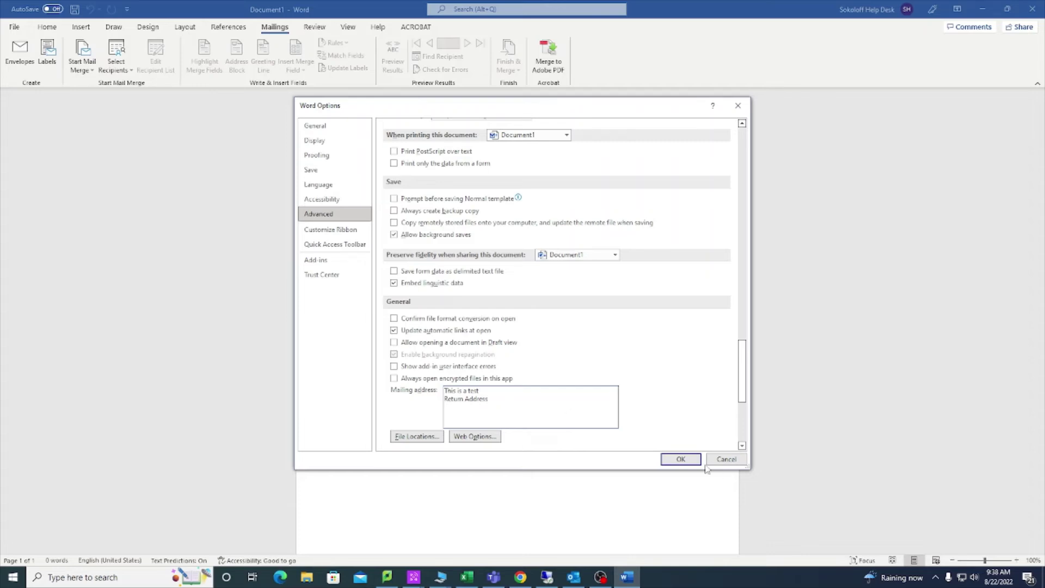
{"action": "left_click", "coordinate": [680, 459]}
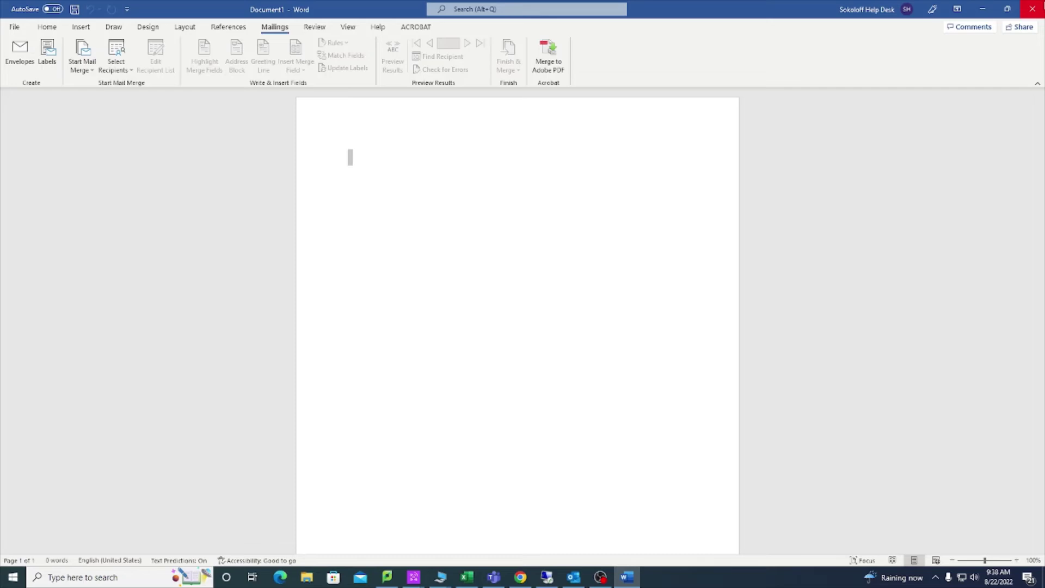
{"action": "left_click", "coordinate": [1036, 8]}
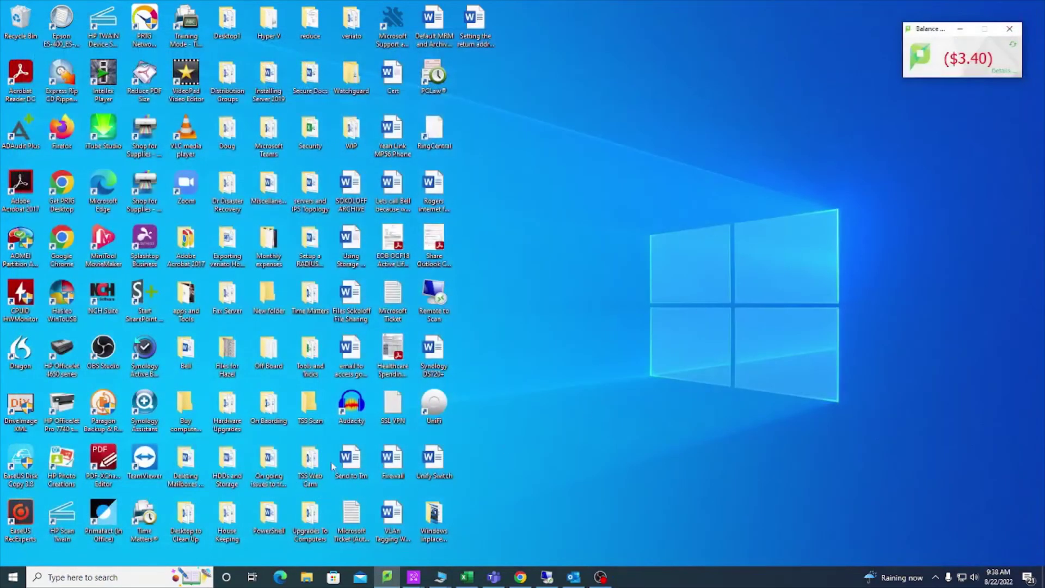
{"action": "left_click", "coordinate": [13, 578]}
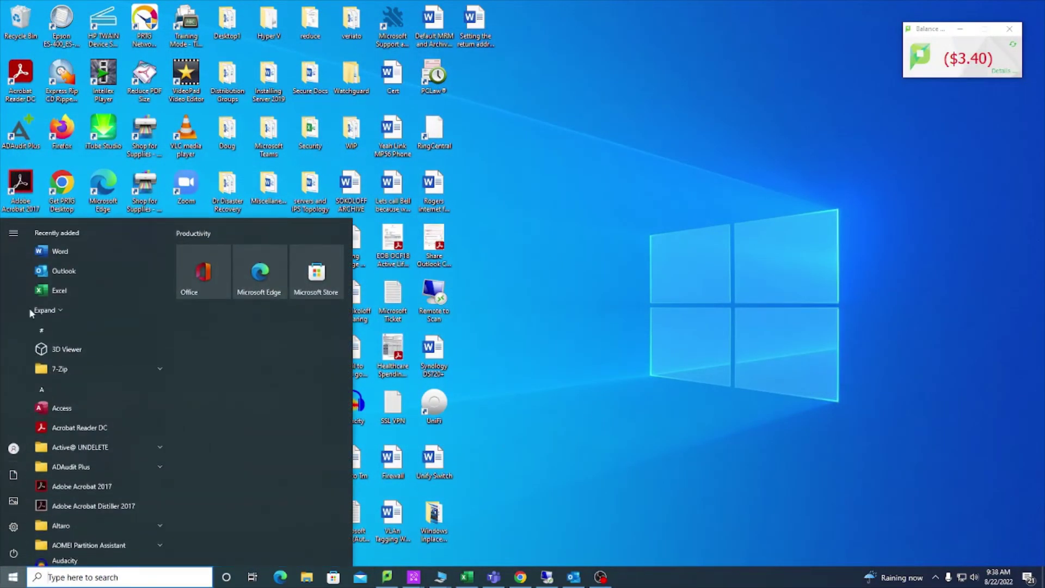
{"action": "left_click", "coordinate": [82, 245]}
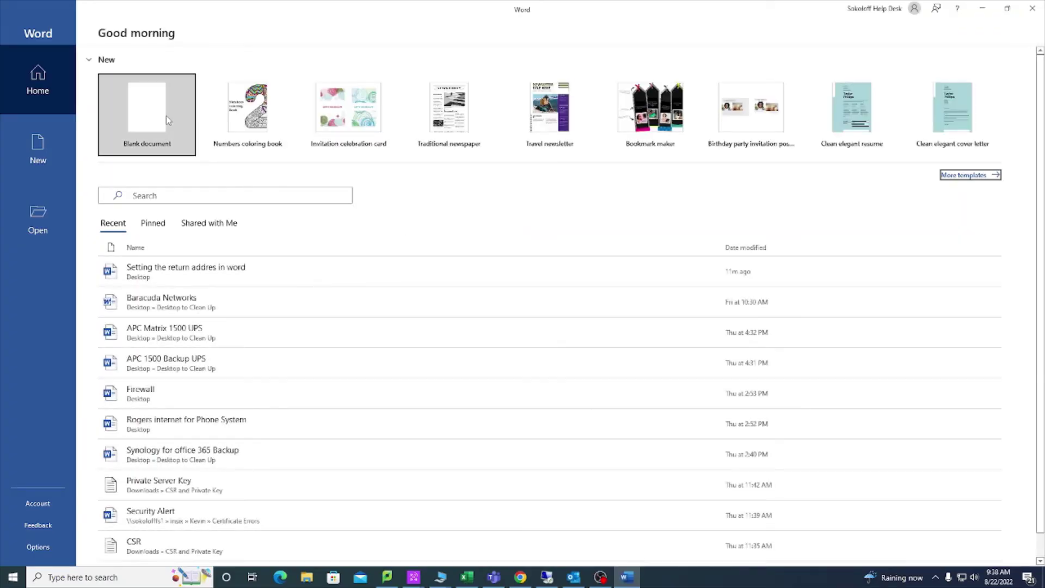
In a new blank document, open Mailings > Envelopes to check the saved return address
{"action": "left_click", "coordinate": [148, 113]}
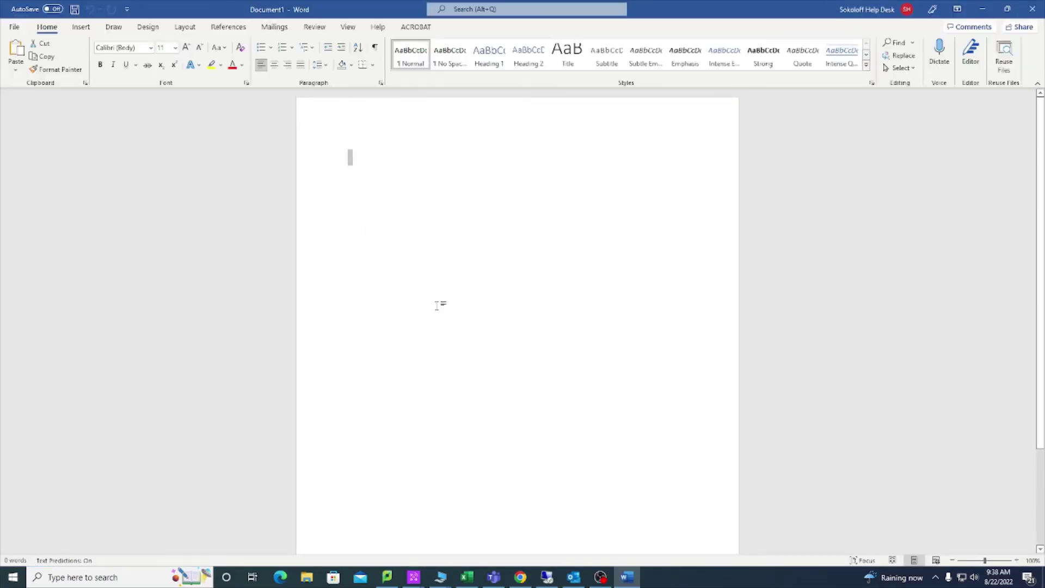
{"action": "left_click", "coordinate": [274, 27]}
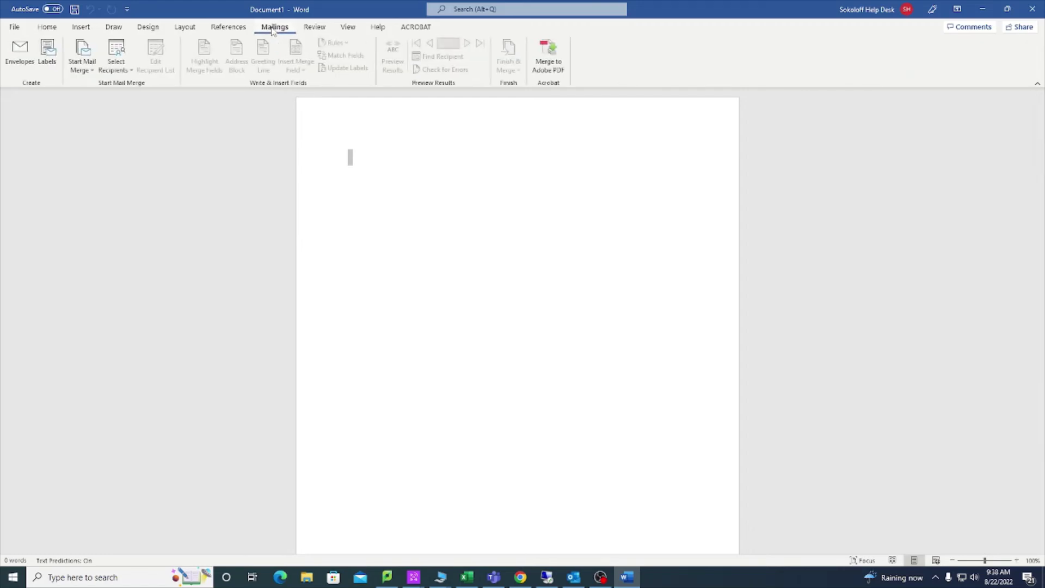
{"action": "left_click", "coordinate": [23, 58]}
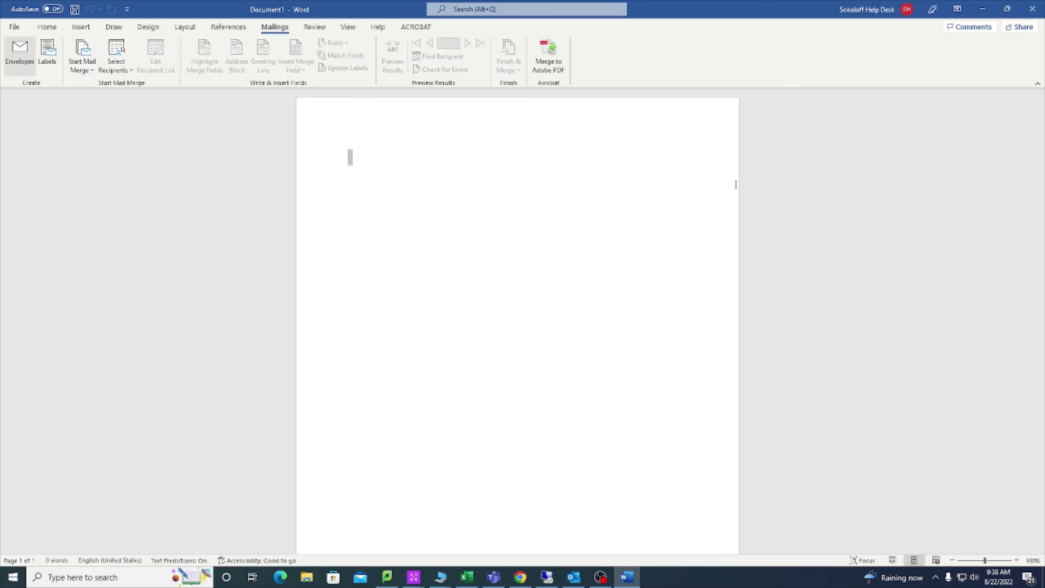